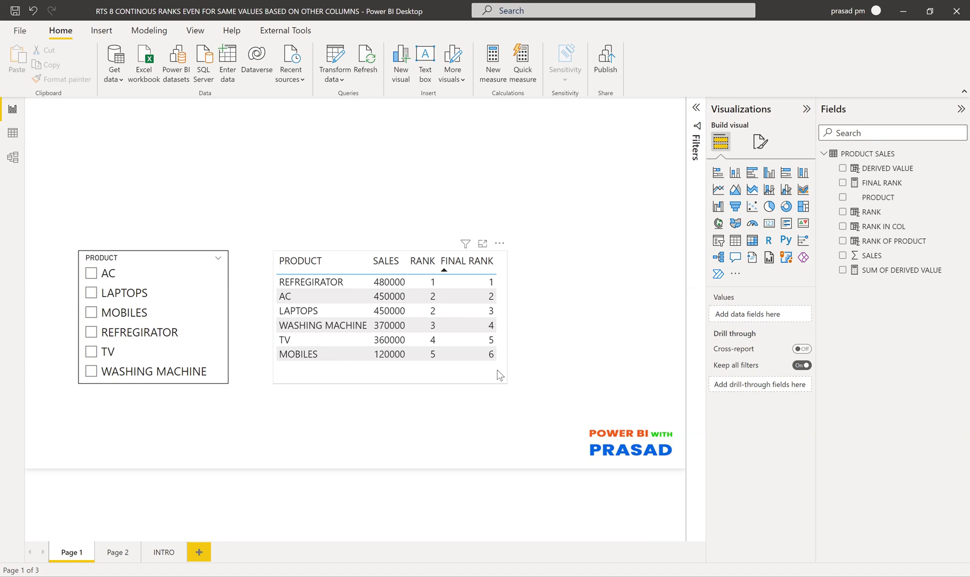
Step: Show the INTRO page with its banner announcing the new Power BI, SQL batch
left_click(162, 556)
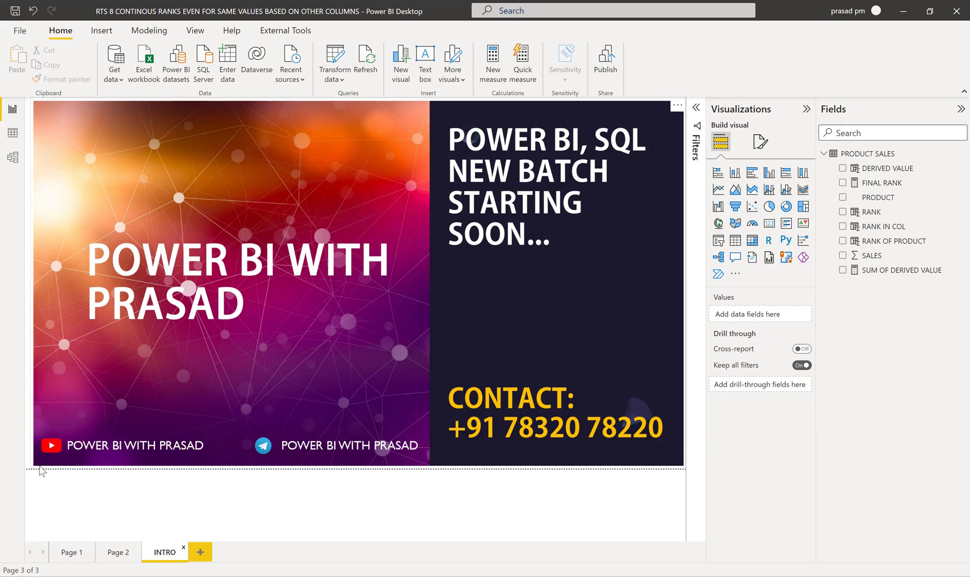
Step: Return to Page 1 and display the RANK column's dense RANKX formula over SALES
left_click(71, 553)
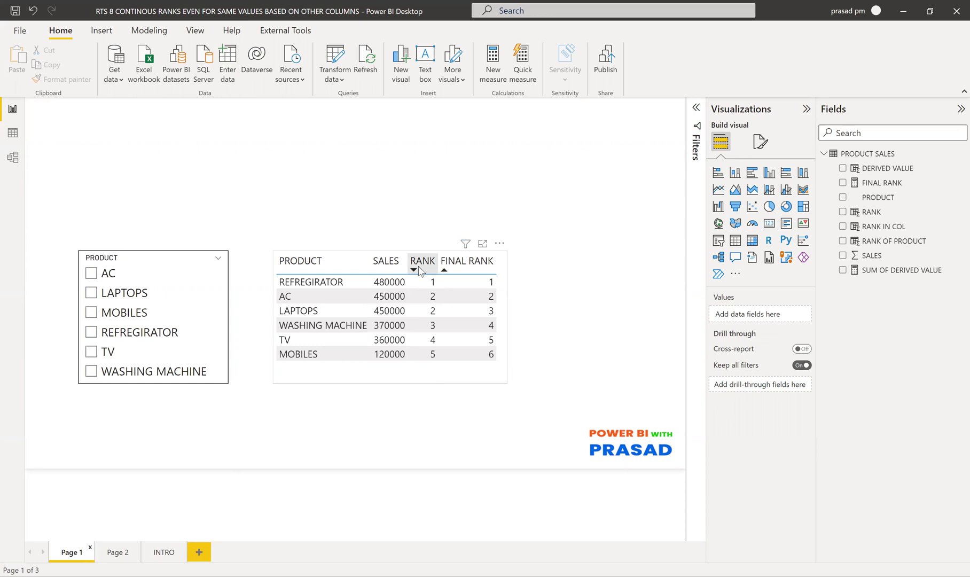
left_click(872, 212)
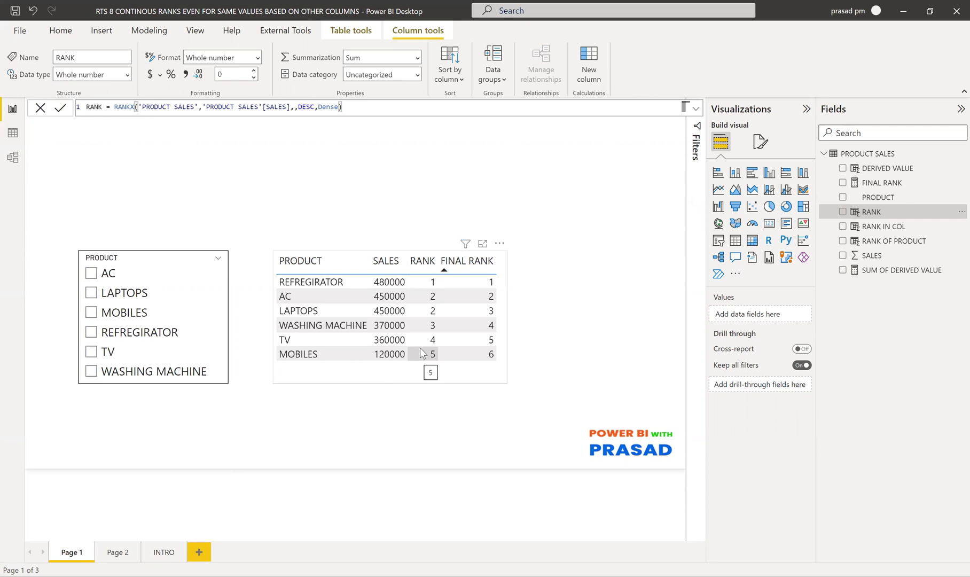
left_click(139, 110)
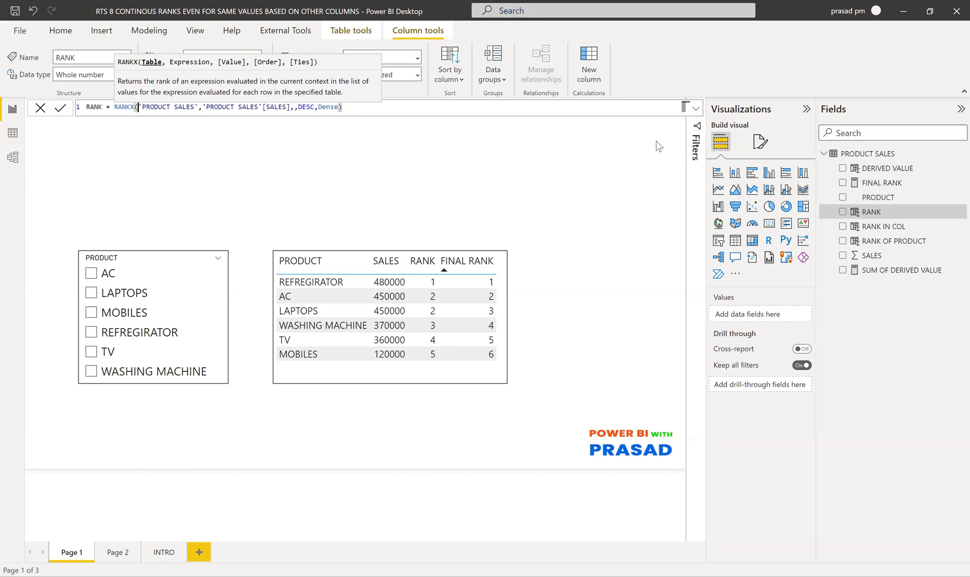
left_click(365, 109)
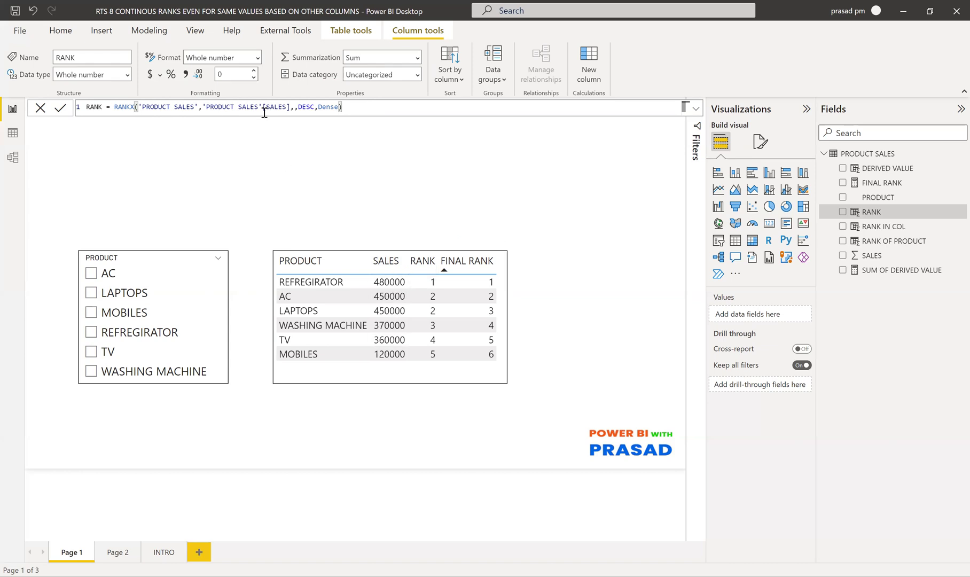
left_click(295, 109)
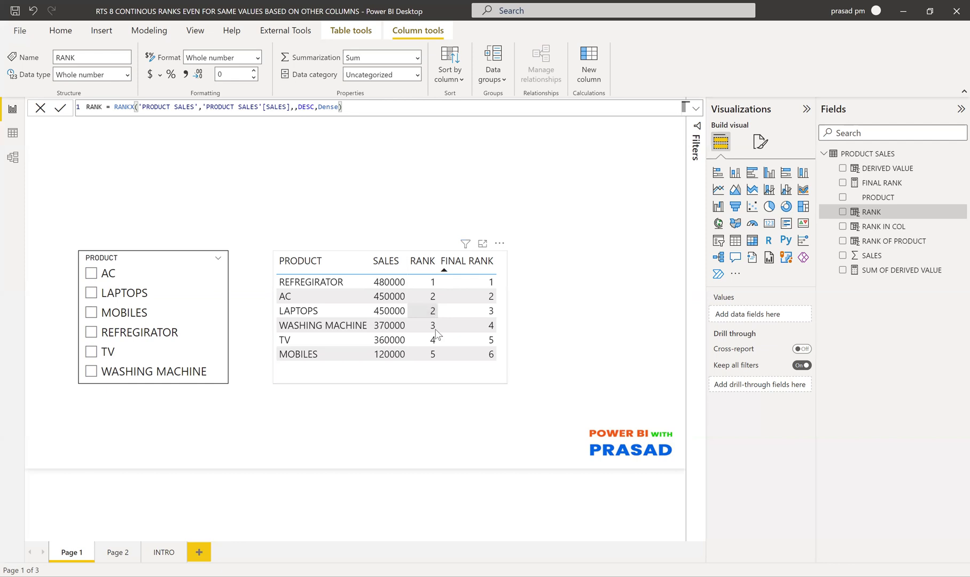
Step: Switch RANK's ties argument from Dense to Skip, giving ranks 1, 2, 2, 4, 5, 6, then remove Skip
double_click(338, 107)
key("BackSpace")
key("BackSpace")
key("BackSpace")
key("BackSpace")
key("BackSpace")
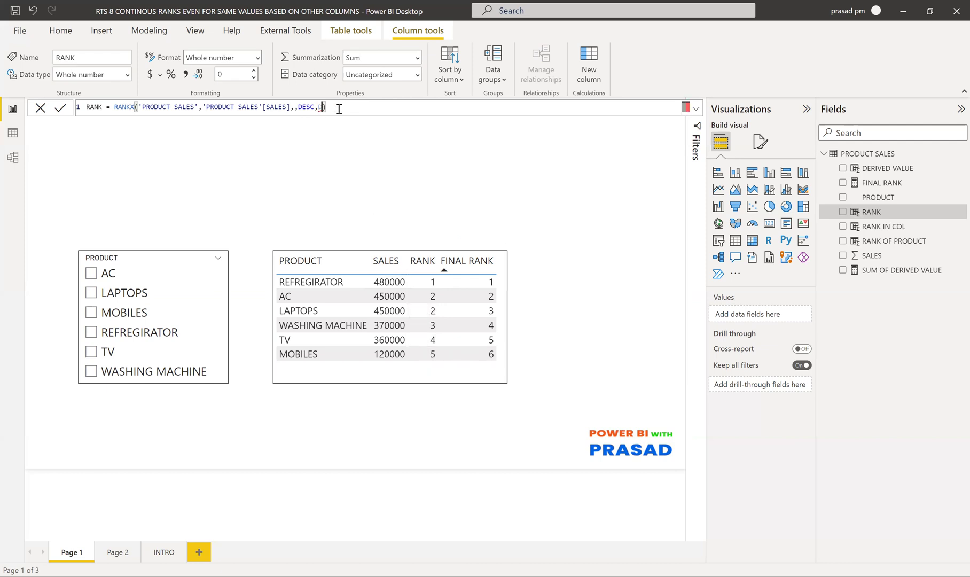
type("SkIP")
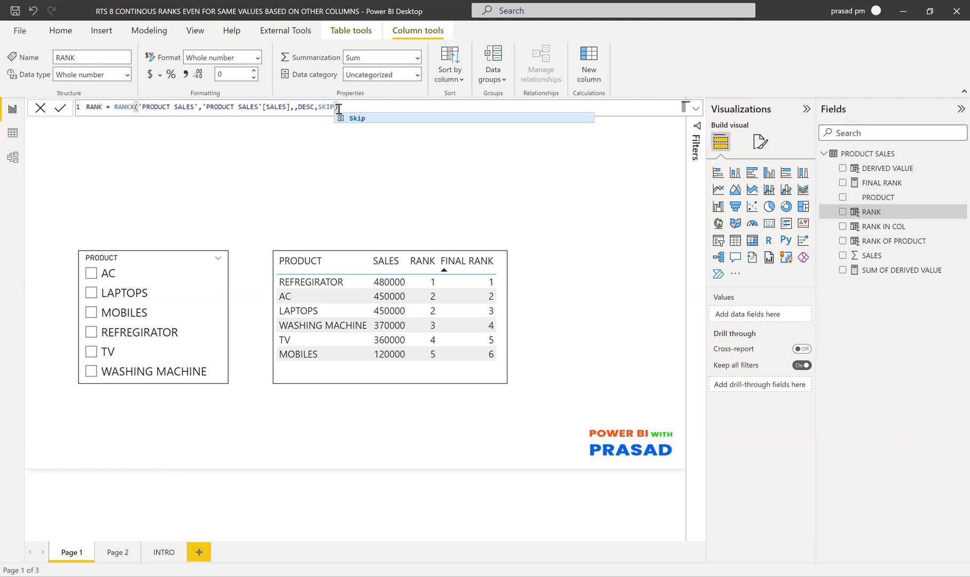
left_click(363, 123)
left_click(61, 110)
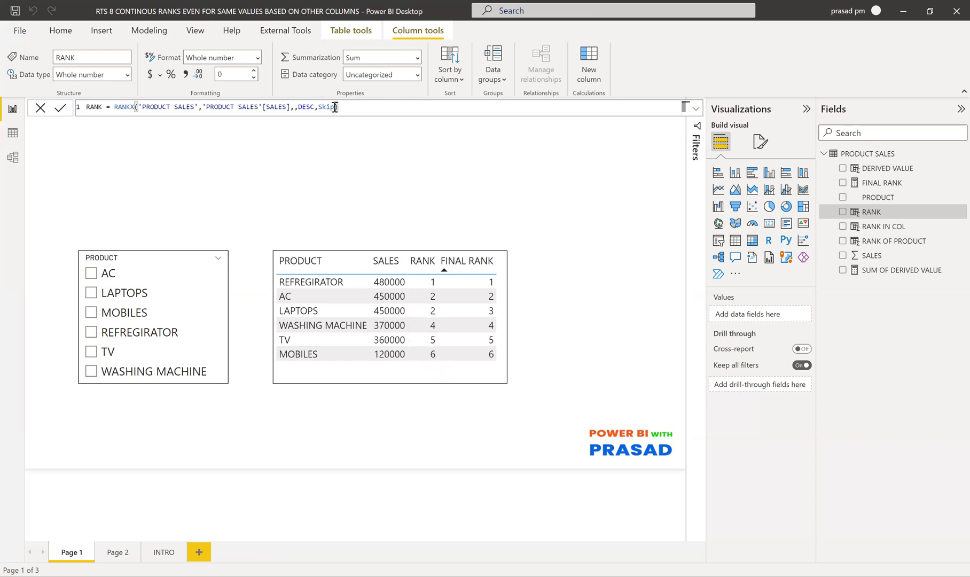
key("BackSpace")
key("BackSpace")
key("BackSpace")
key("BackSpace")
Step: Restore Dense ties in the RANK formula so ranks read 1, 2, 2, 3, 4, 5
type("DE")
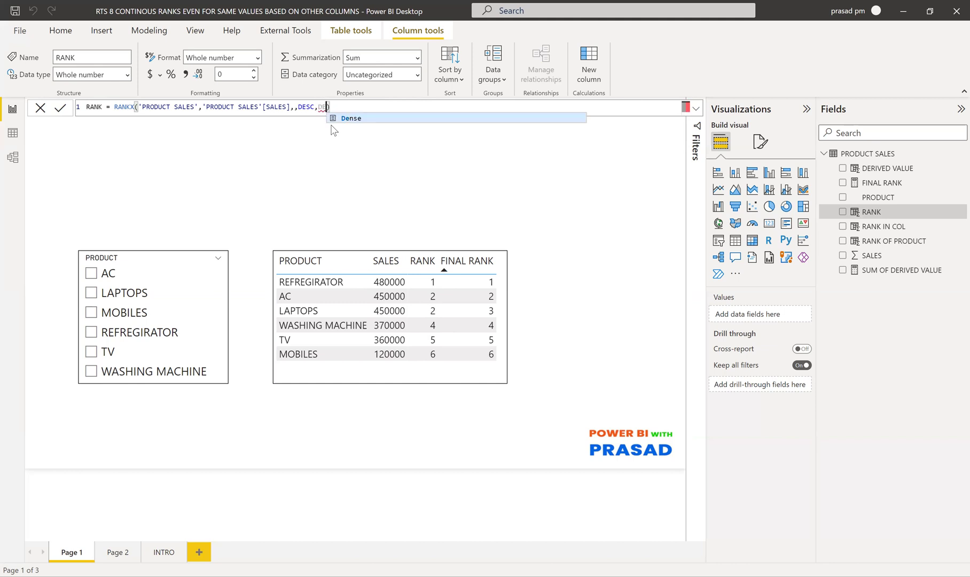
key("Tab")
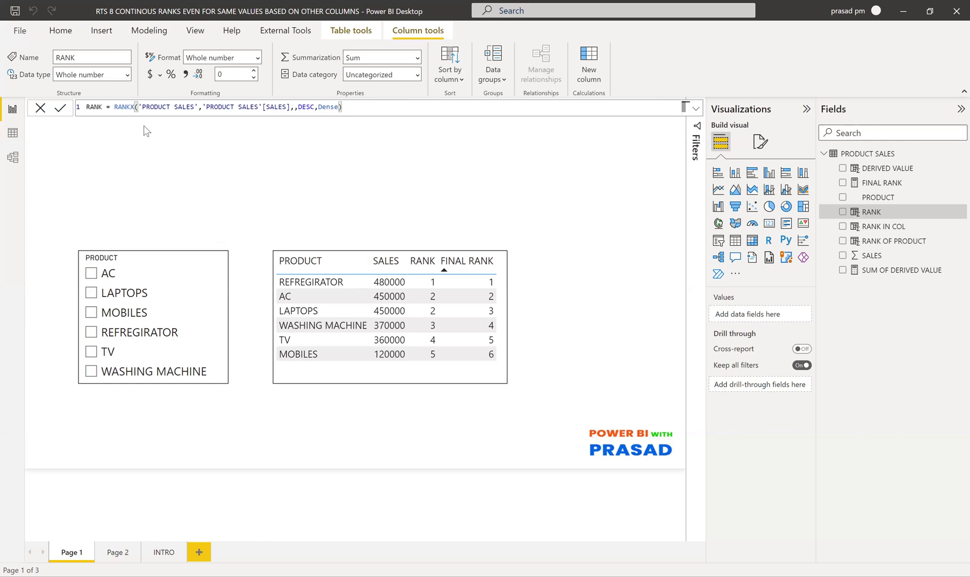
left_click(13, 134)
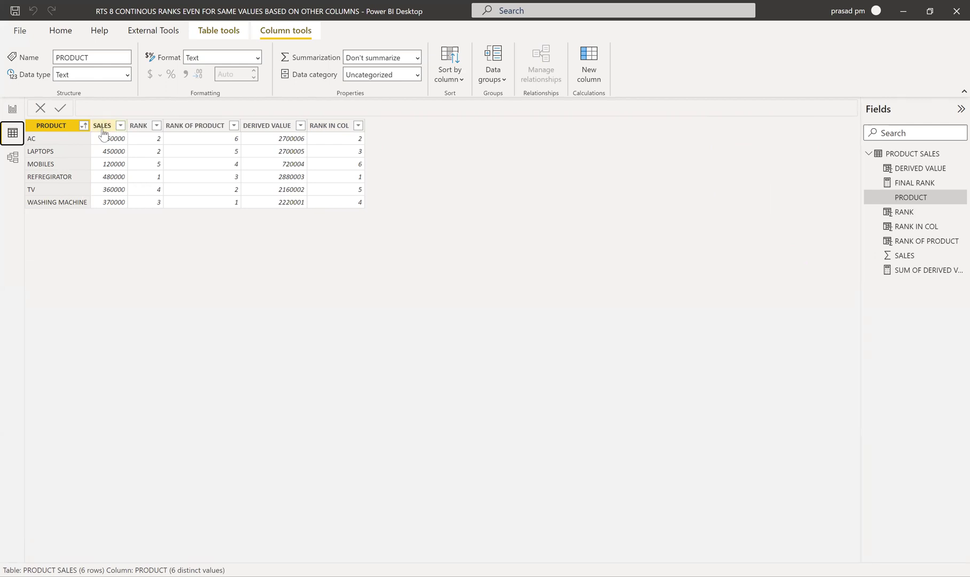
Step: Sort the PRODUCT SALES grid by SALES descending and display the RANK OF PRODUCT formula
left_click(120, 126)
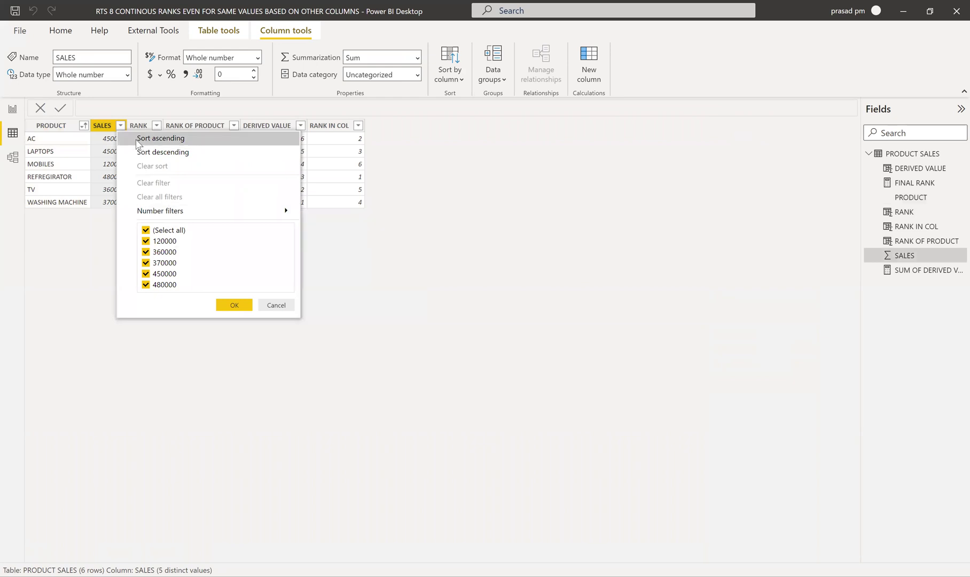
left_click(136, 152)
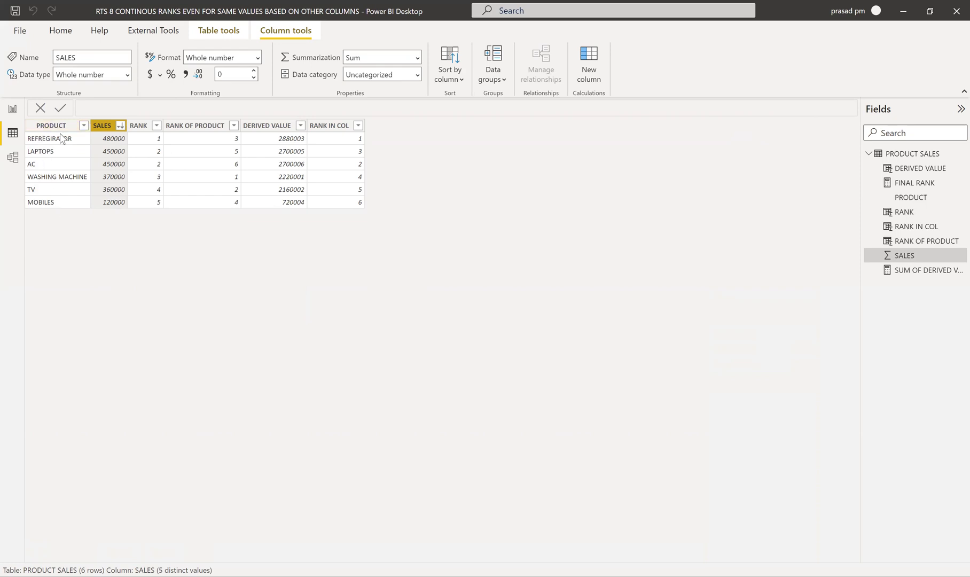
left_click(192, 131)
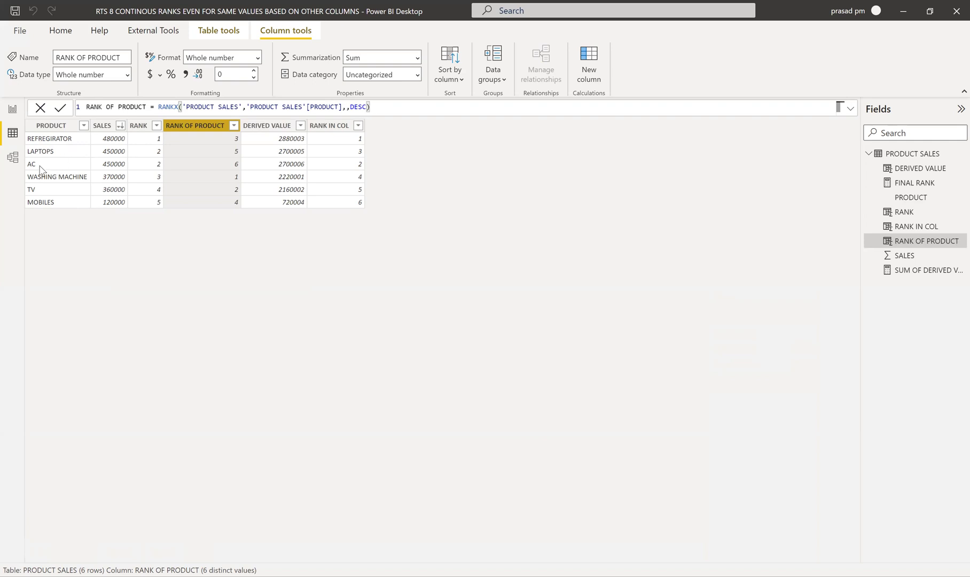
Step: Sort the PRODUCT SALES grid by PRODUCT in ascending order, AC first
left_click(83, 125)
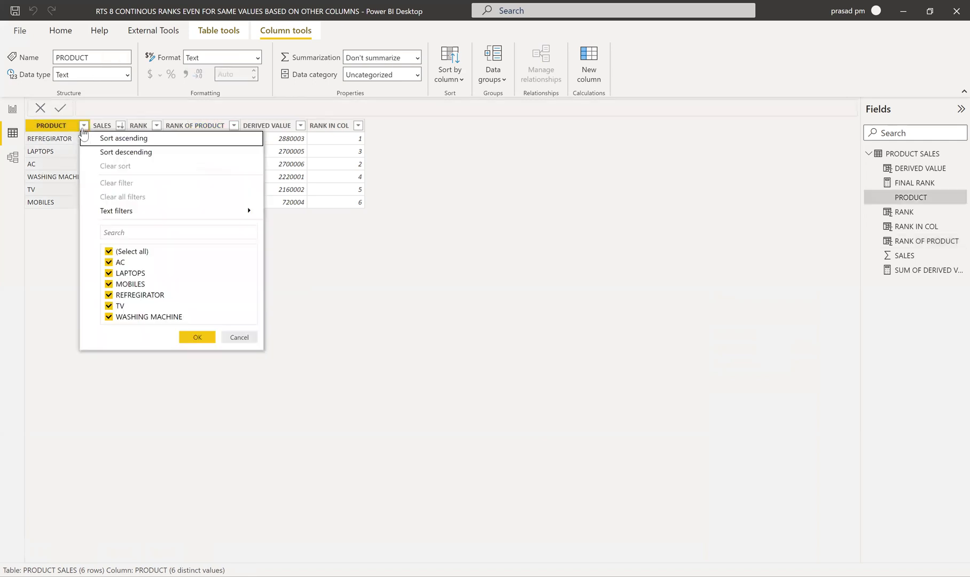
left_click(113, 138)
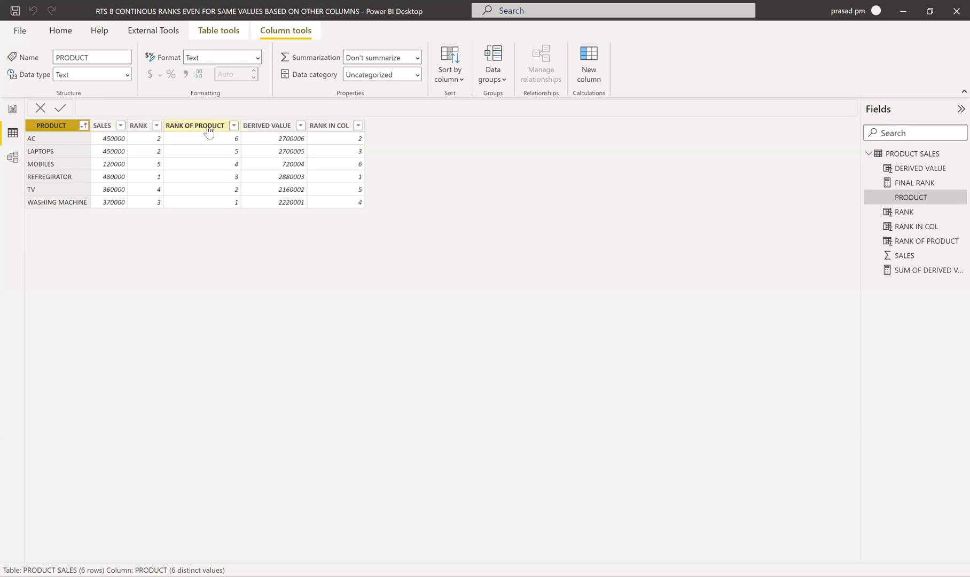
Step: Delete the unused RNK variable from the DERIVED VALUE formula and highlight the MAXNAMRANK logic
left_click(256, 126)
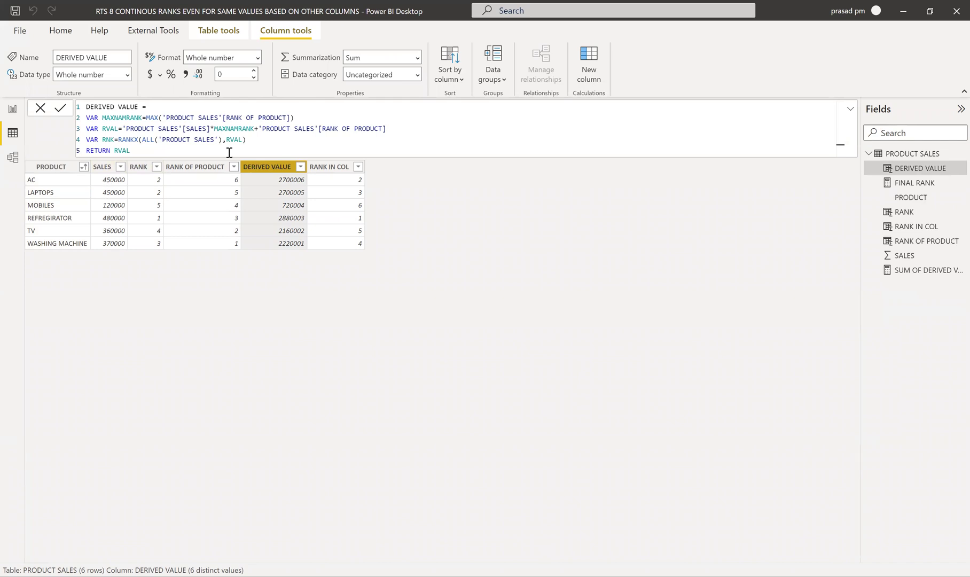
left_click_drag(246, 140, 86, 140)
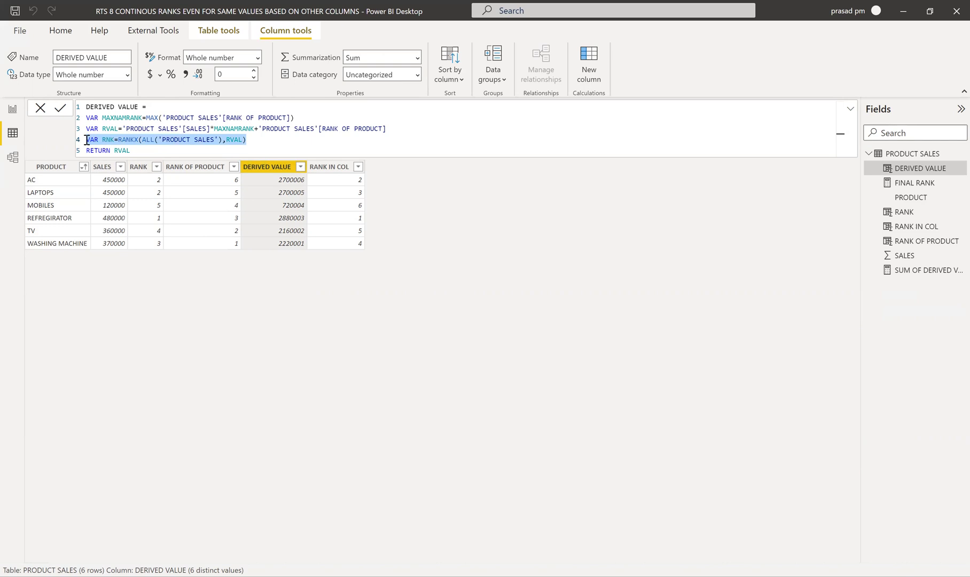
key("Delete")
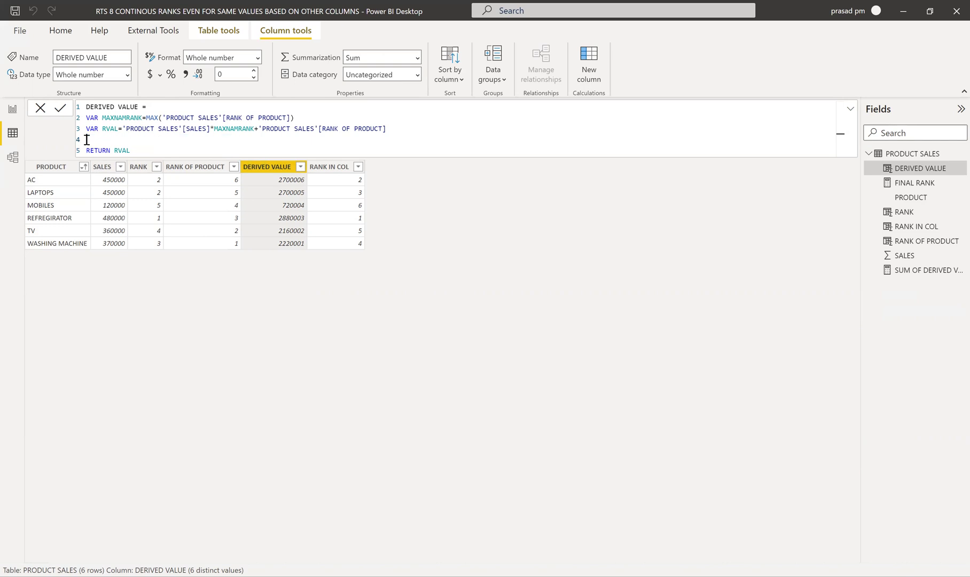
left_click(60, 110)
left_click_drag(101, 118, 301, 119)
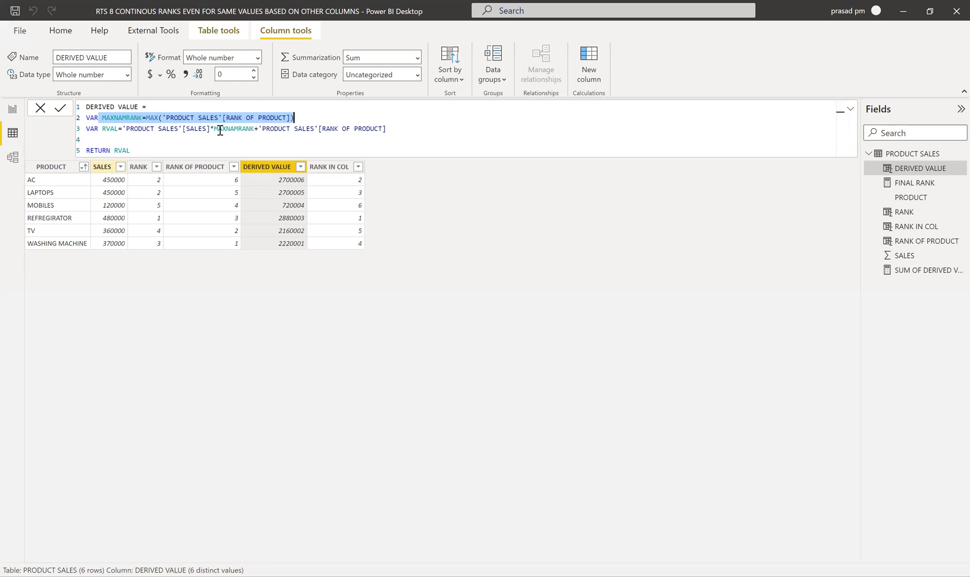
left_click_drag(214, 129, 255, 129)
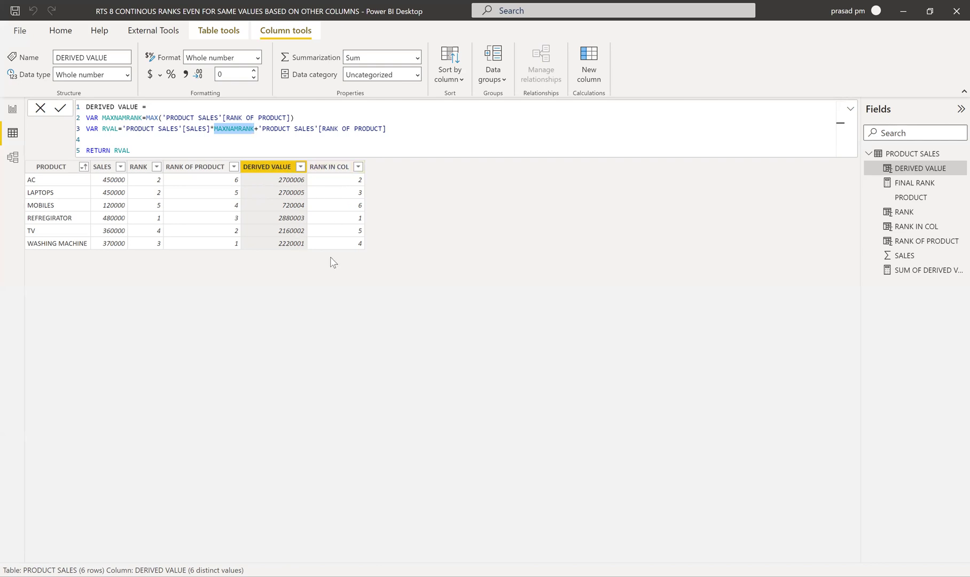
Step: Sort the table by DERIVED VALUE descending, REFREGIRATOR first and MOBILES last
left_click(300, 167)
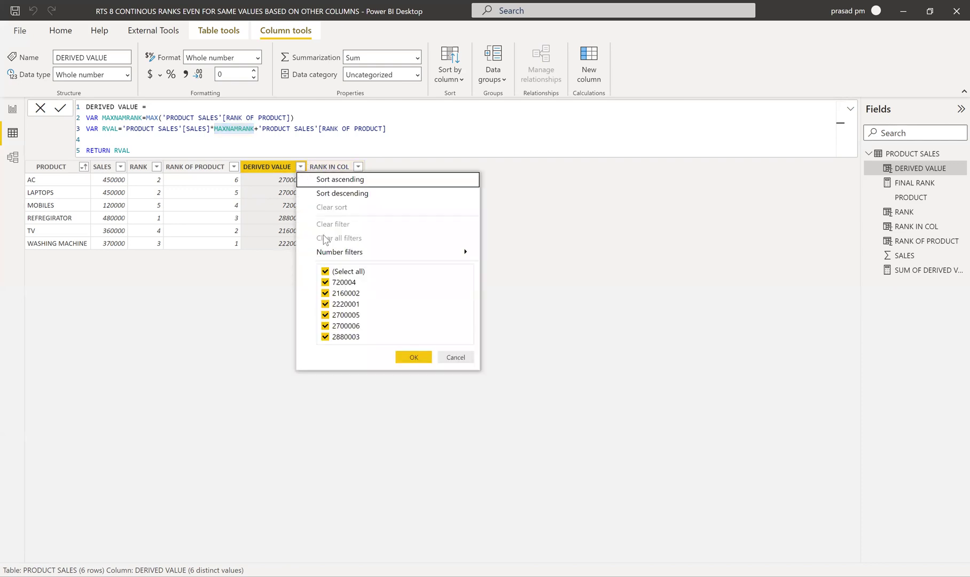
left_click(324, 194)
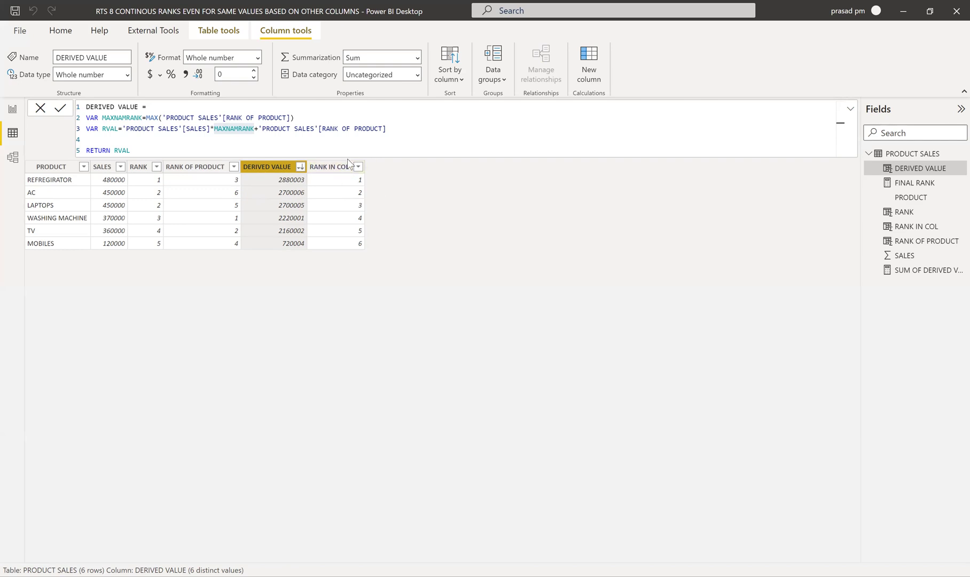
left_click(12, 112)
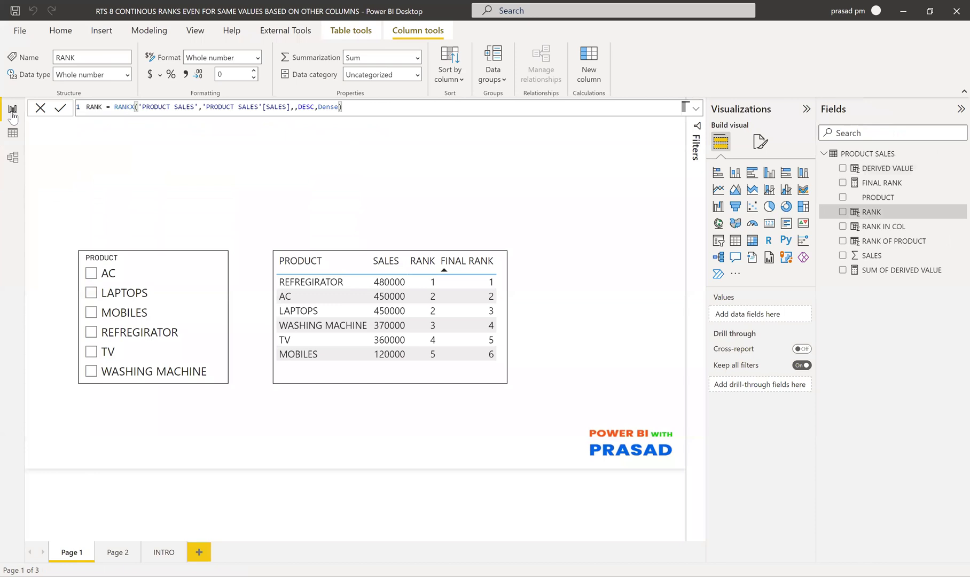
left_click(120, 553)
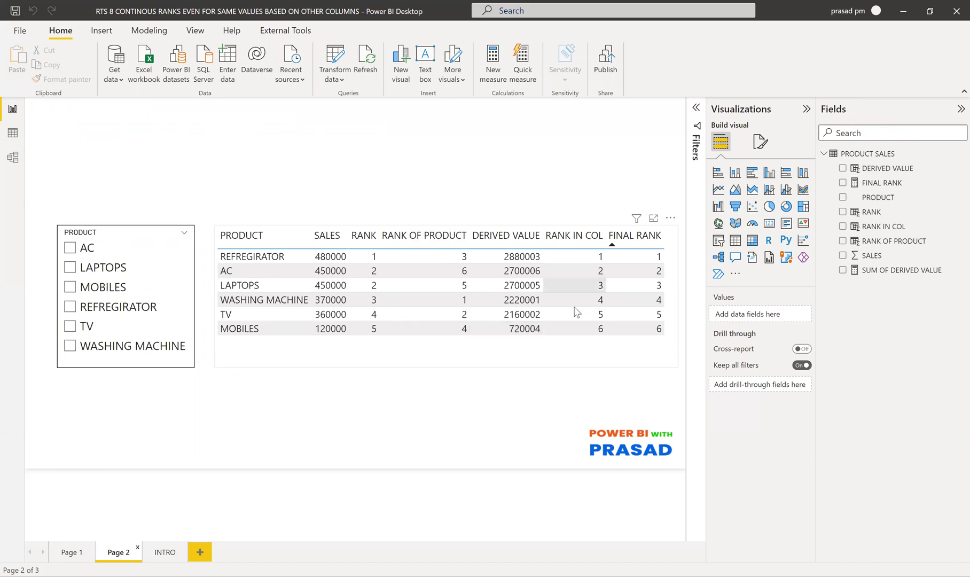
left_click(13, 133)
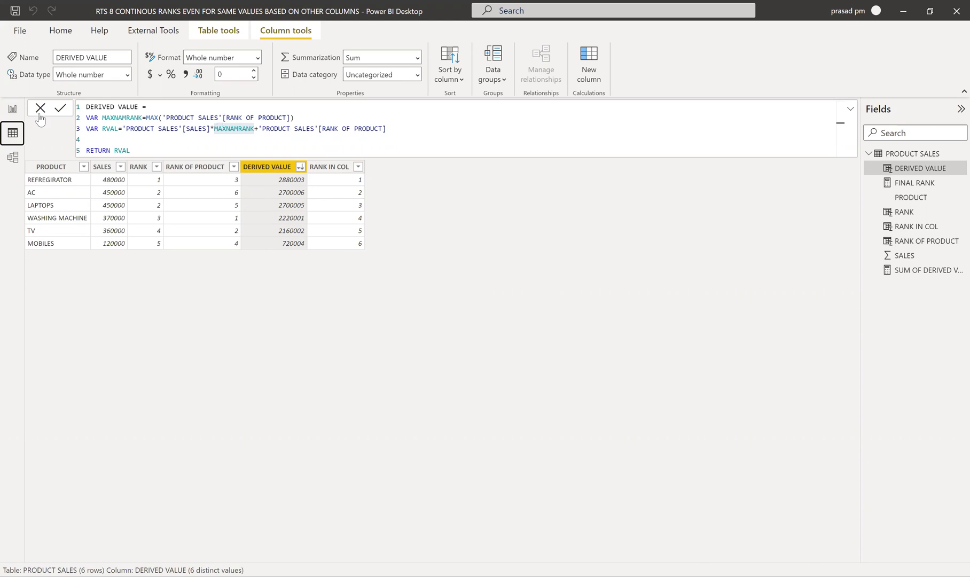
left_click(13, 109)
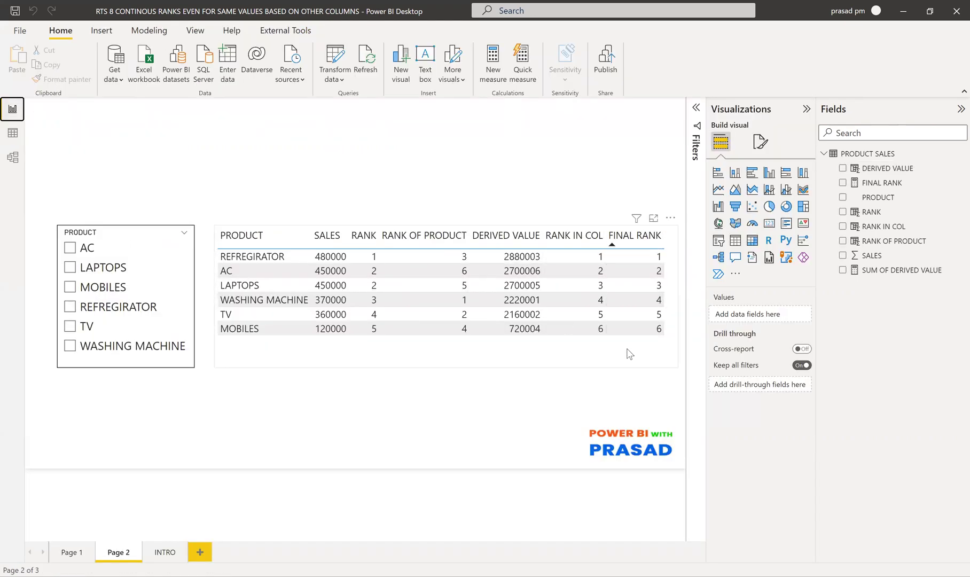
Step: Remove FINAL RANK from the Page 2 table and sort it by DERIVED VALUE descending
left_click(644, 274)
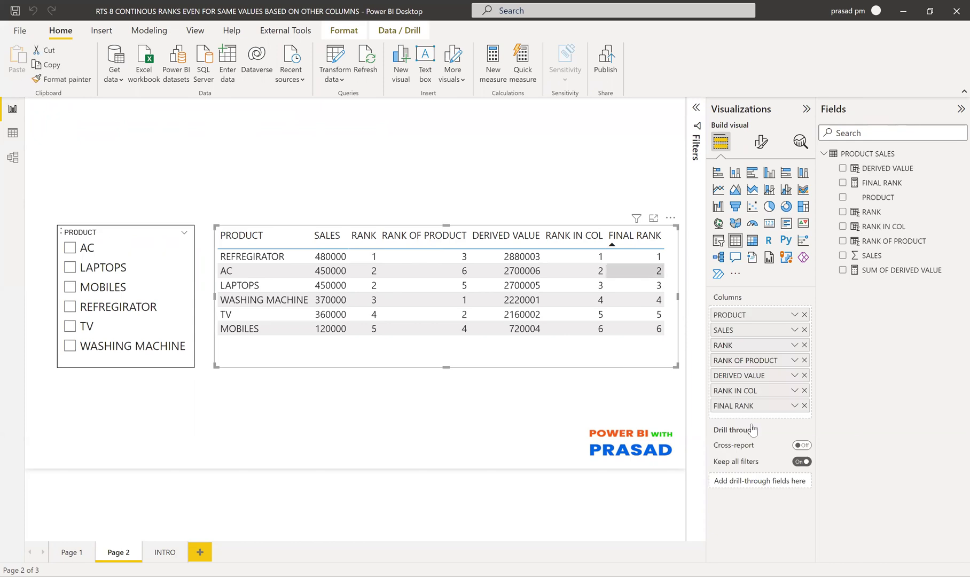
left_click(805, 405)
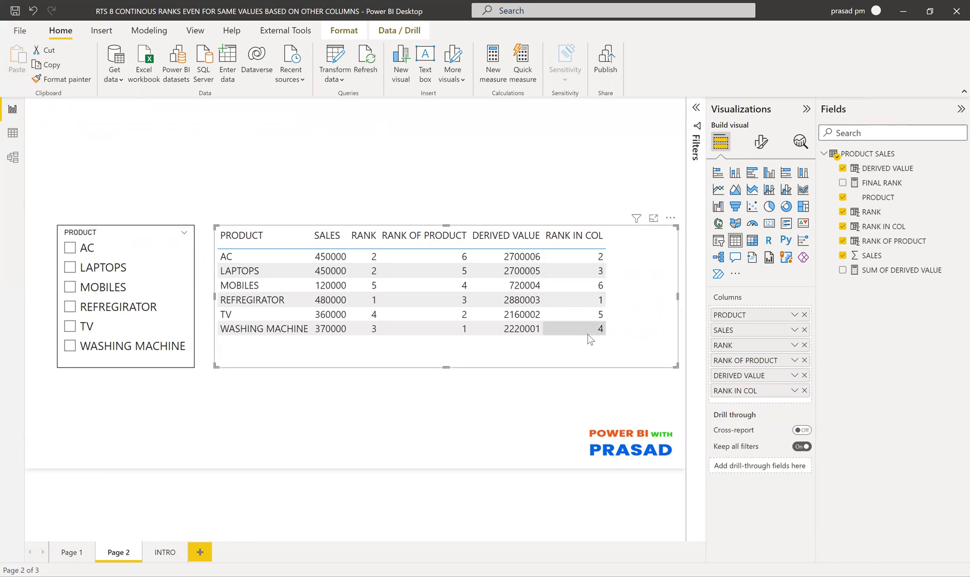
left_click(500, 244)
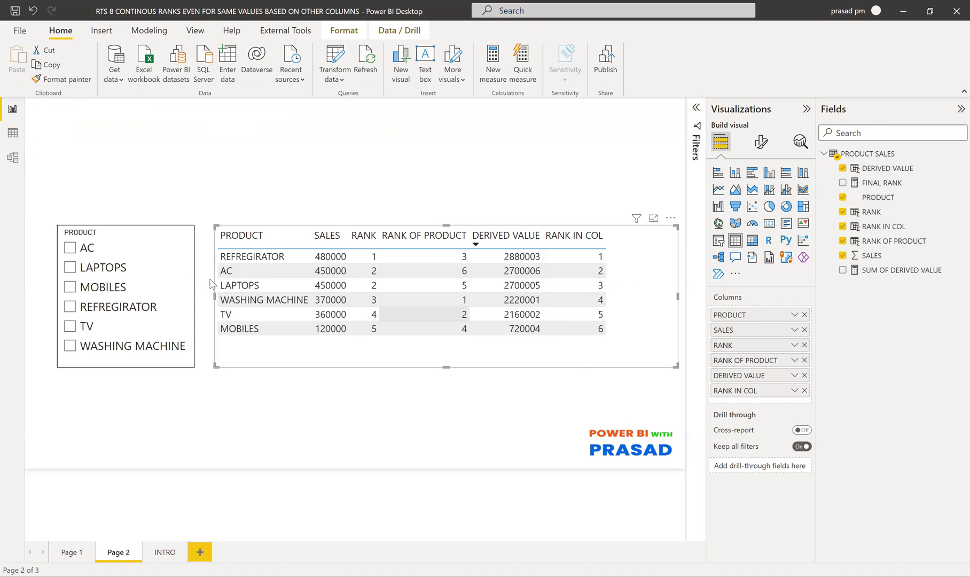
Step: Test the product slicer with AC, LAPTOPS, MOBILES and REFREGIRATOR, then clear it to show all six
left_click(69, 274)
left_click(70, 294)
left_click(72, 331)
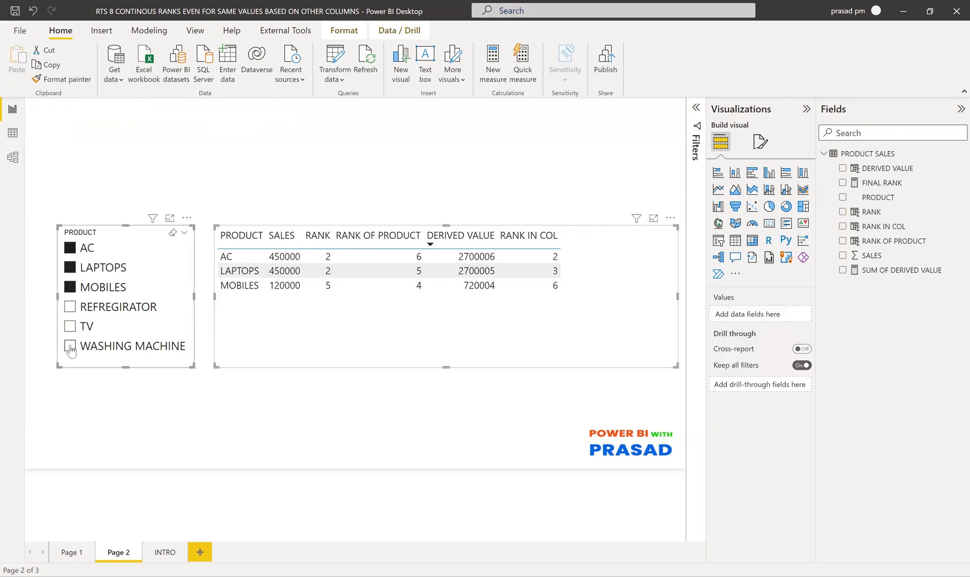
left_click(69, 309)
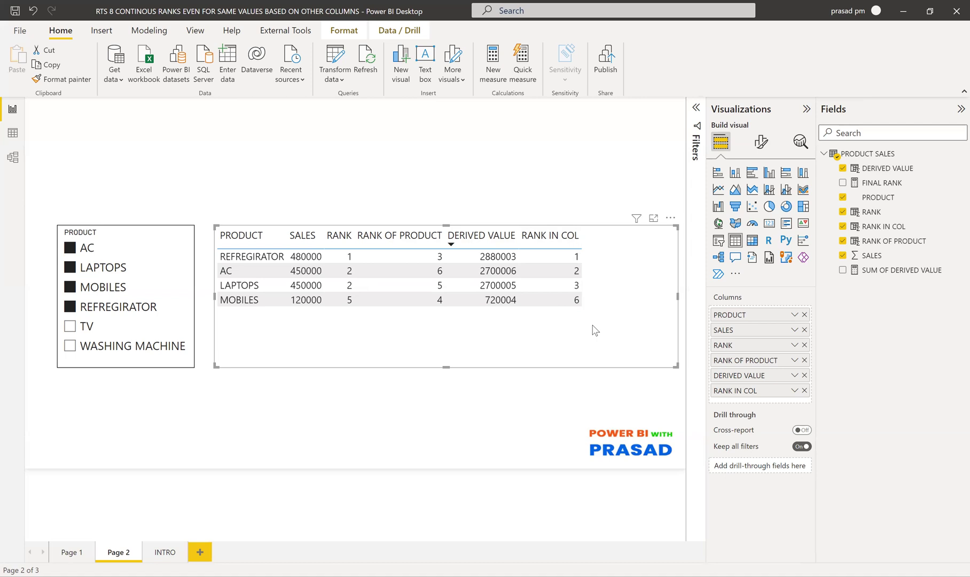
left_click(69, 267)
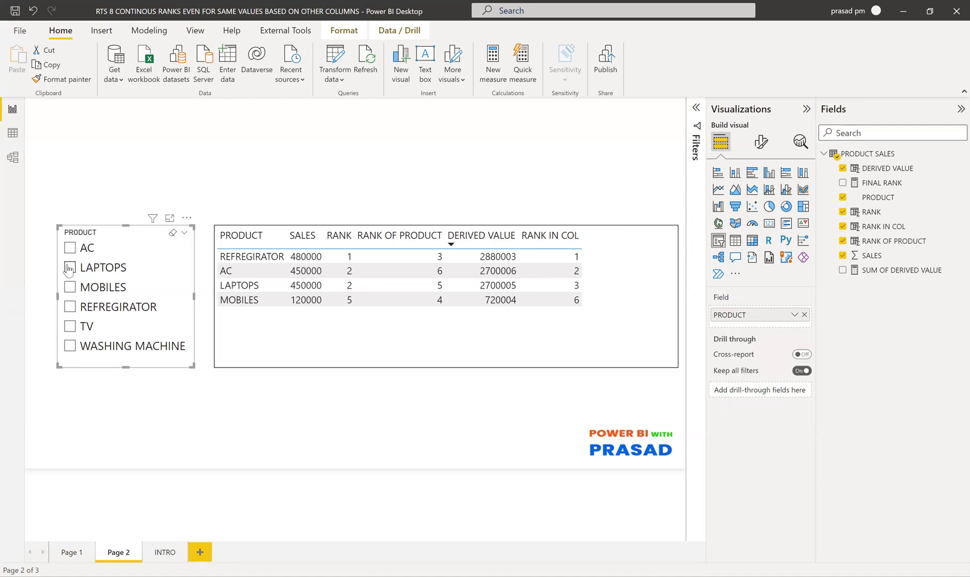
left_click(69, 267)
left_click(69, 267)
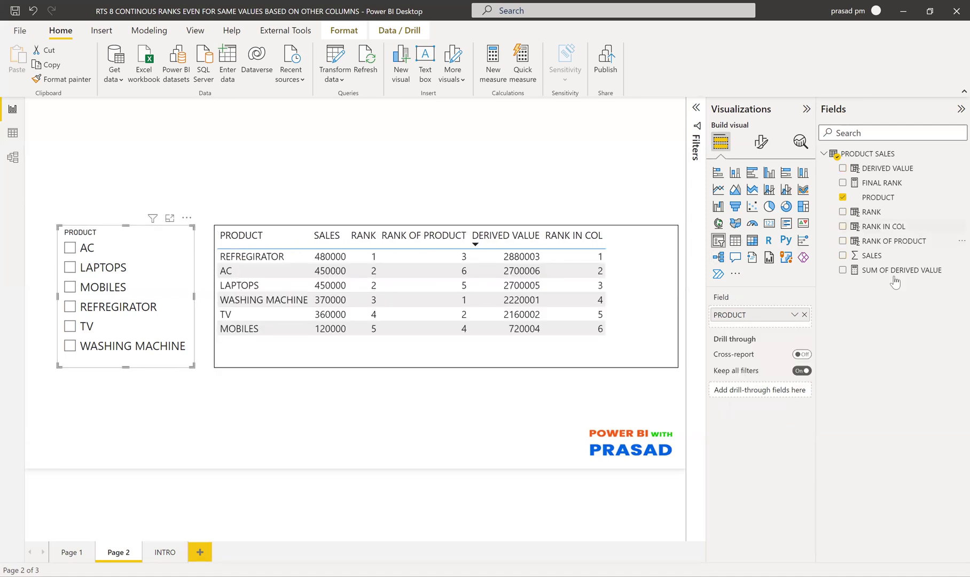
left_click(648, 335)
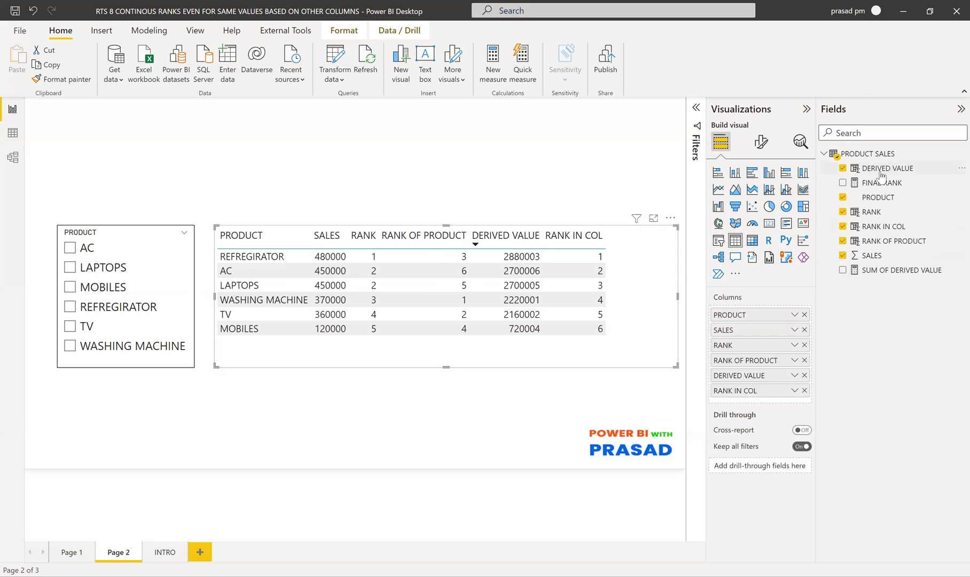
Step: Review the DAX of the FINAL RANK and SUM OF DERIVED VALUE measures
left_click(843, 182)
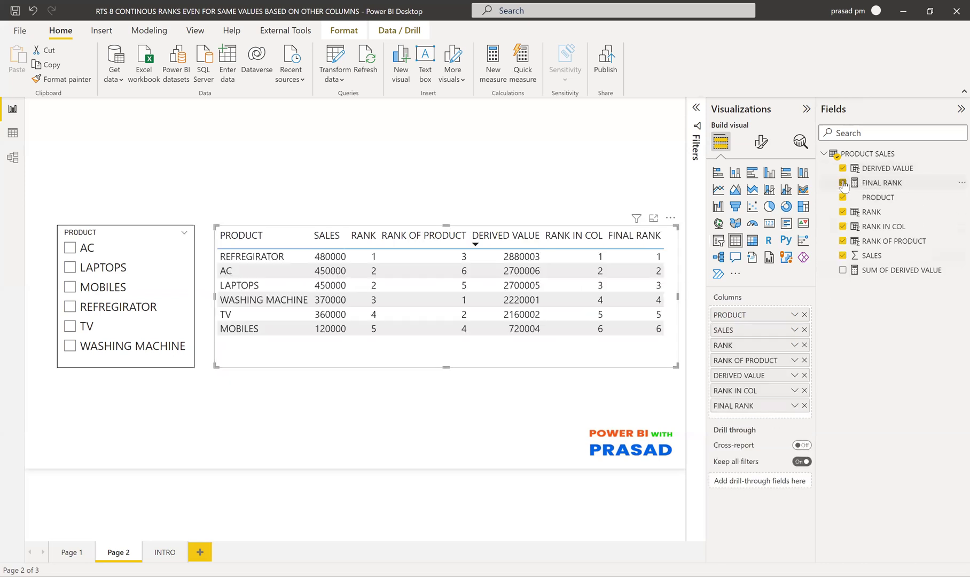
left_click(875, 184)
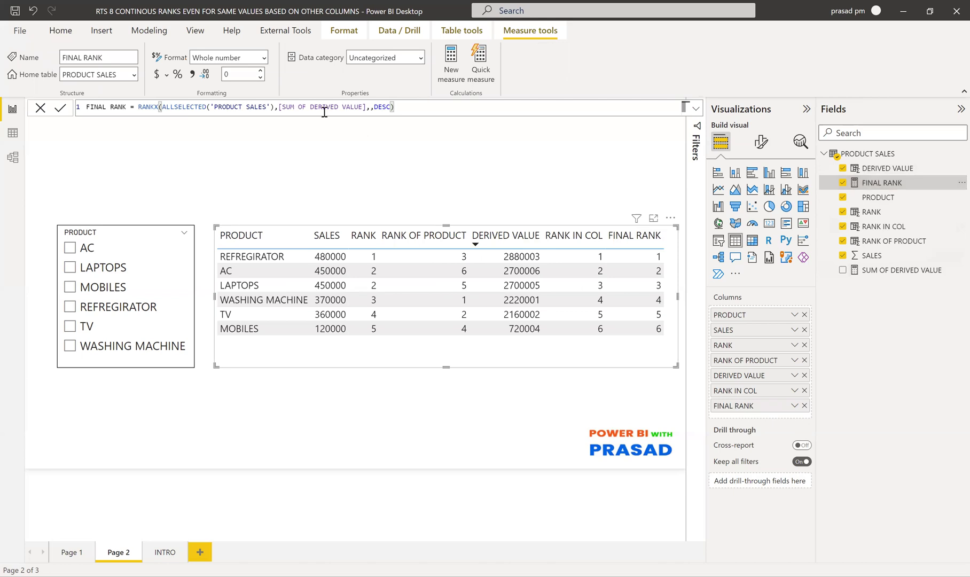
left_click(843, 183)
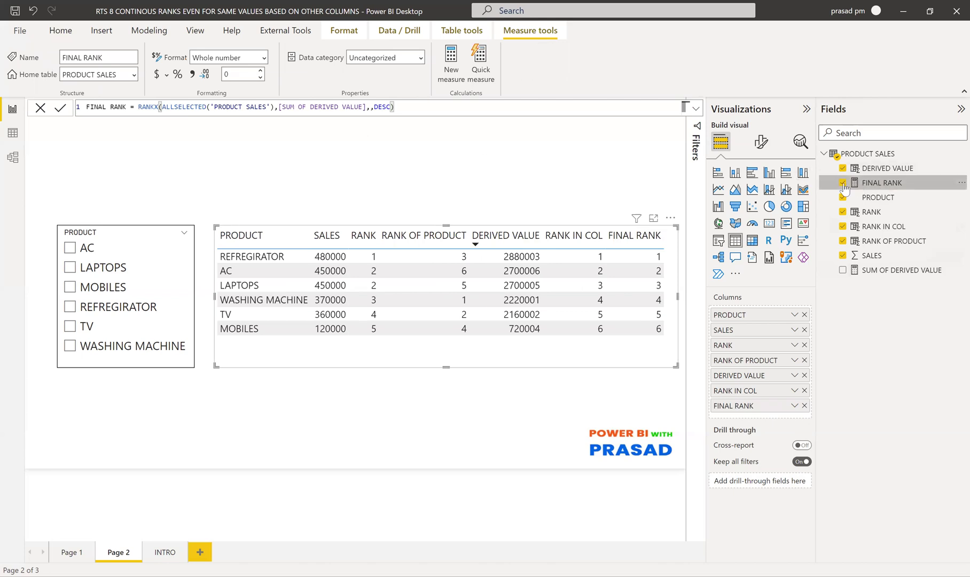
left_click(878, 270)
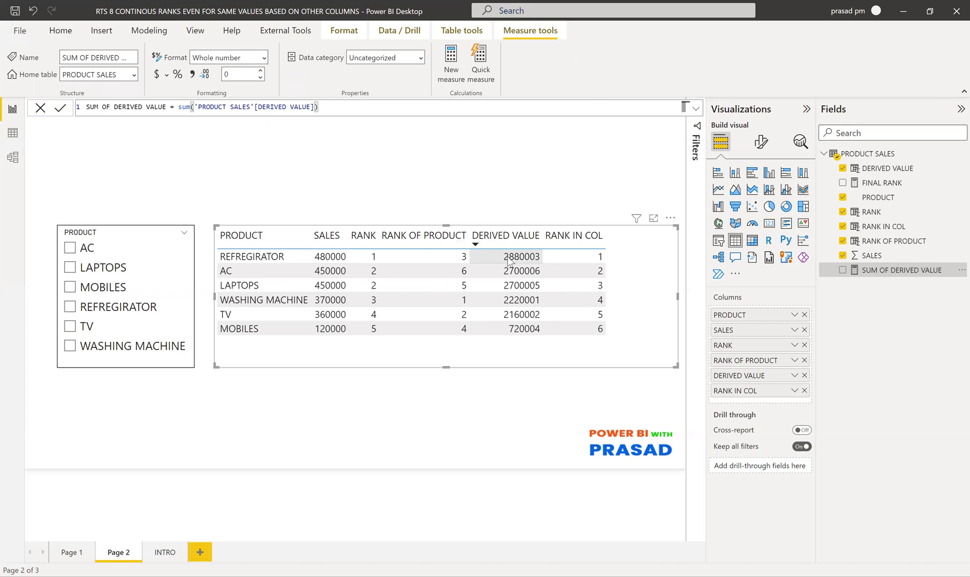
left_click(871, 184)
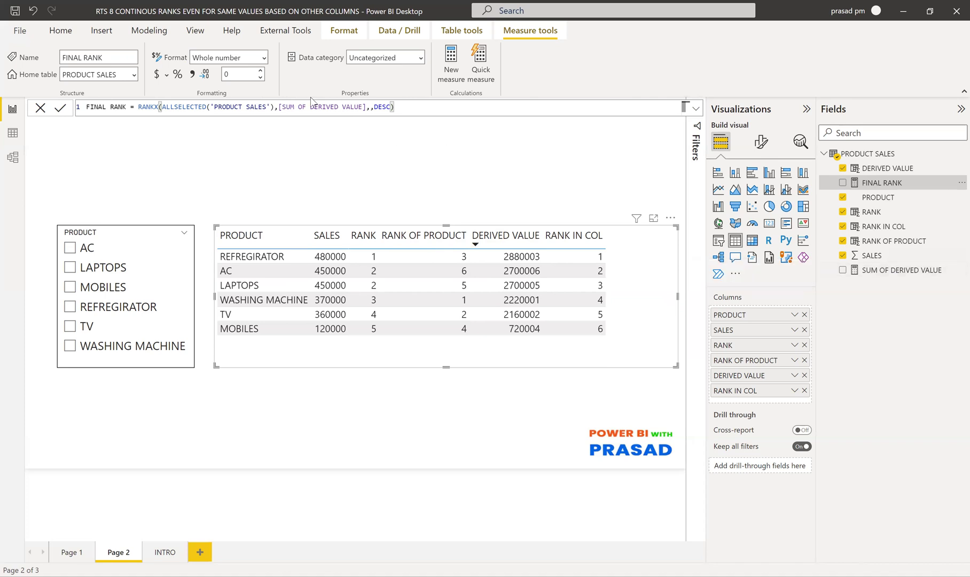
Step: Examine FINAL RANK's RANKX over ALLSELECTED expression and add FINAL RANK back to the table
left_click_drag(137, 109, 416, 109)
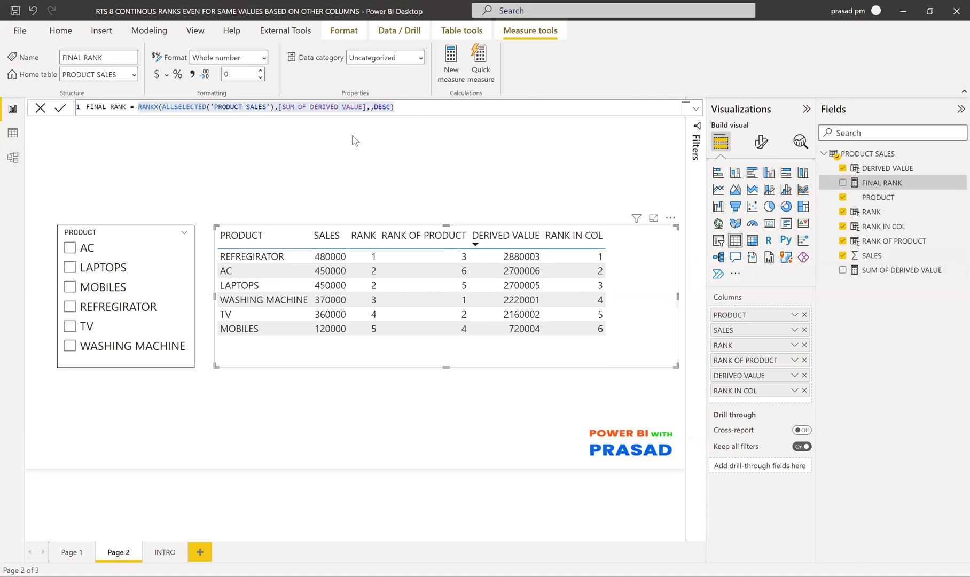
left_click(427, 106)
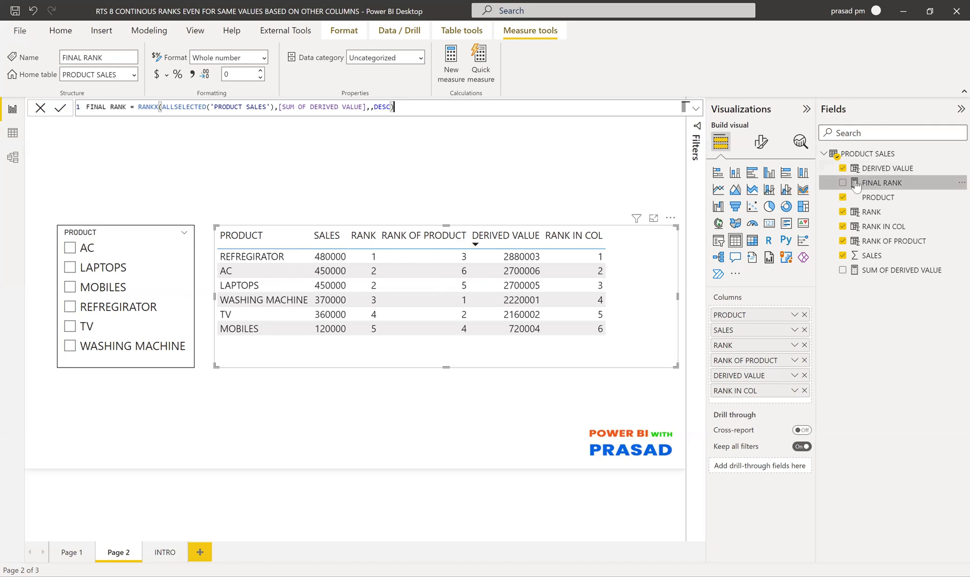
left_click(878, 184)
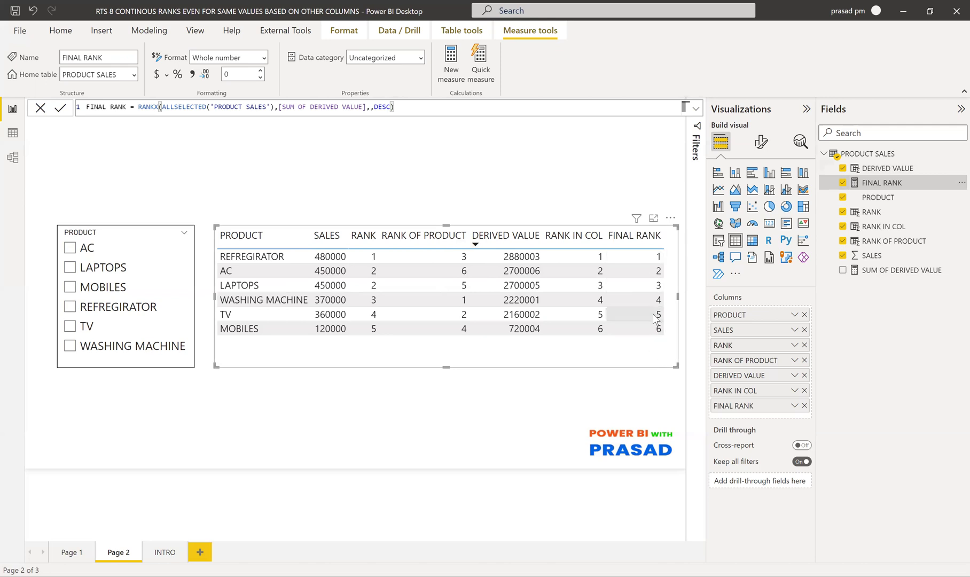
Step: Filter the PRODUCT slicer to AC, LAPTOPS, MOBILES and WASHING MACHINE, leaving out REFREGIRATOR
left_click(70, 248)
left_click(70, 267)
left_click(70, 287)
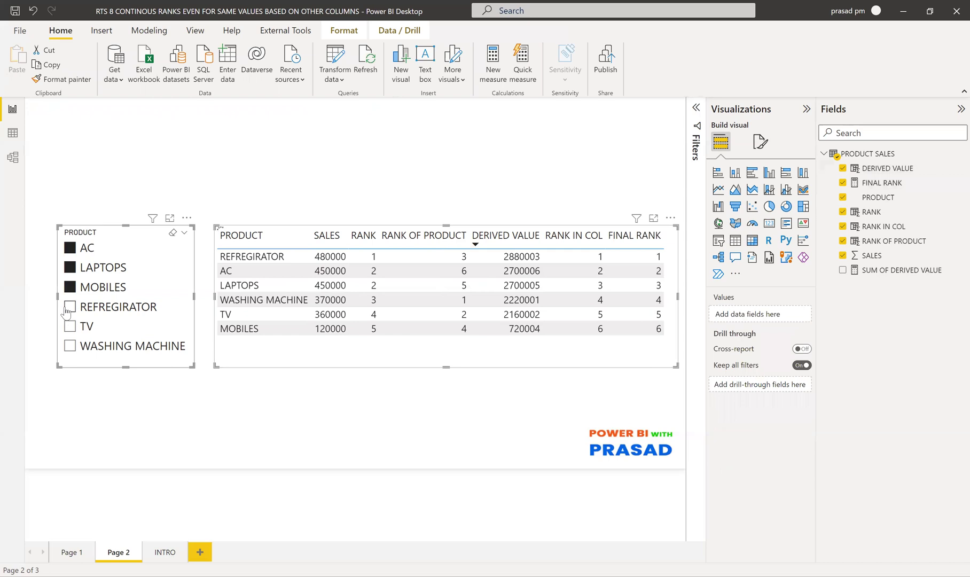
left_click(70, 307)
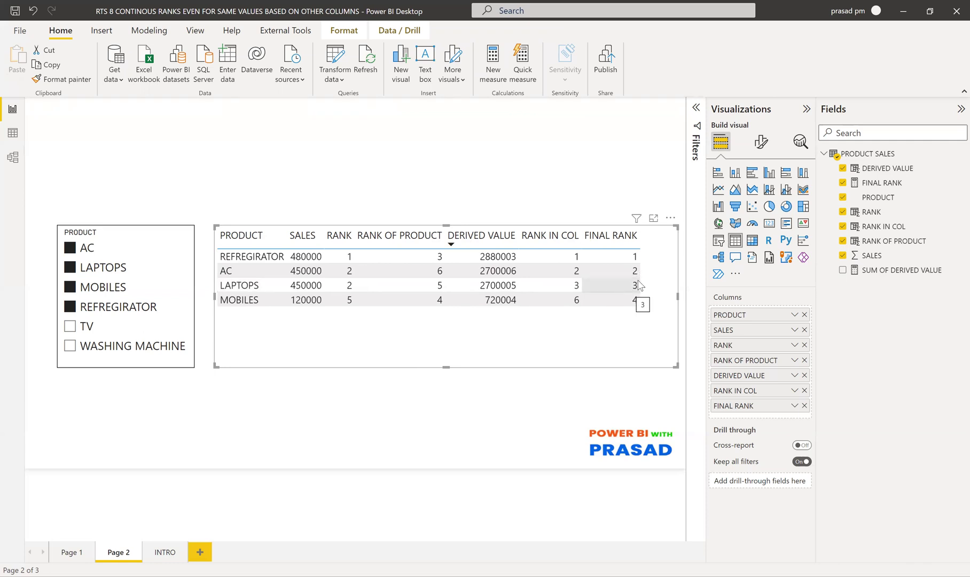
left_click(69, 306)
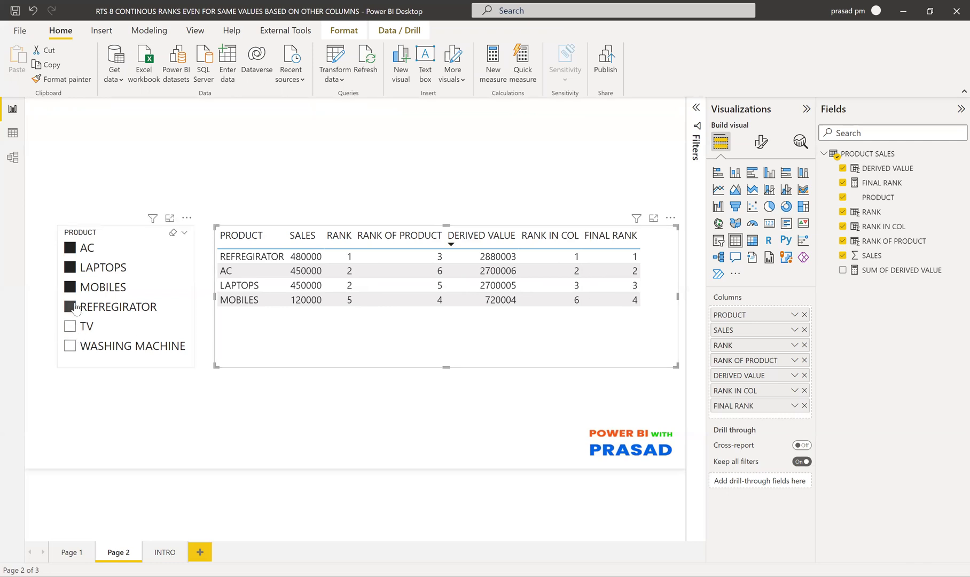
left_click(70, 346)
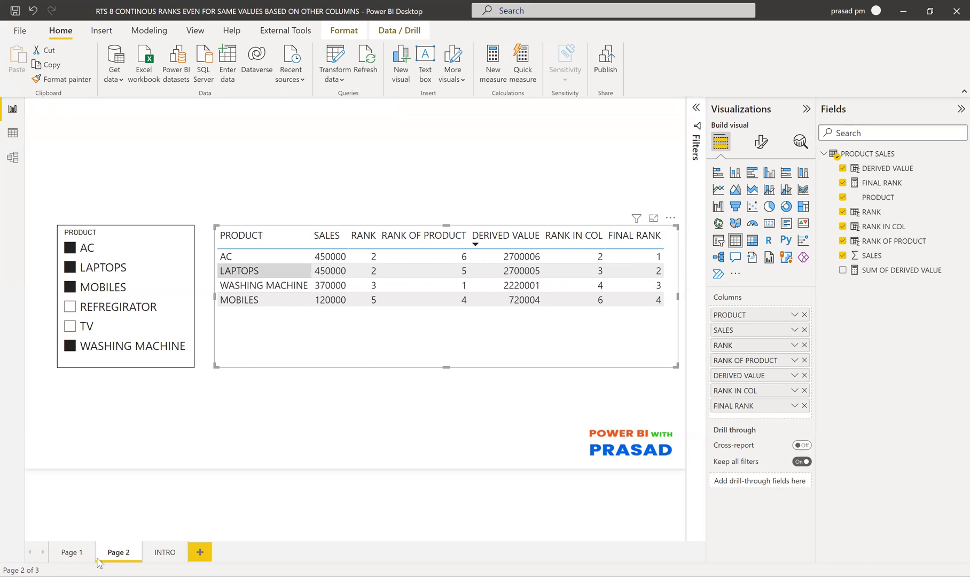
Step: On Page 1, tick AC, LAPTOPS, REFREGIRATOR and MOBILES in the PRODUCT slicer
left_click(78, 555)
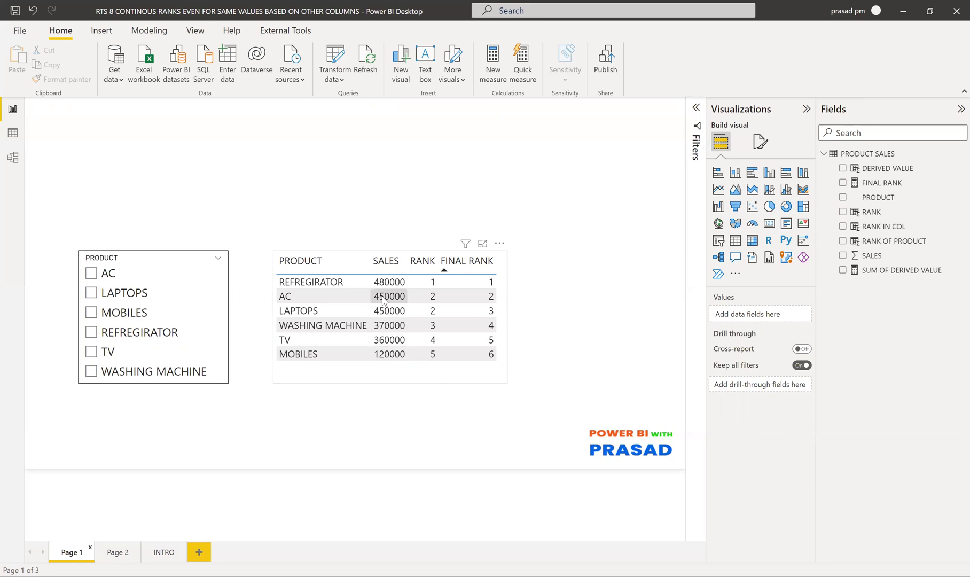
left_click(91, 273)
left_click(91, 293)
left_click(91, 333)
left_click(91, 312)
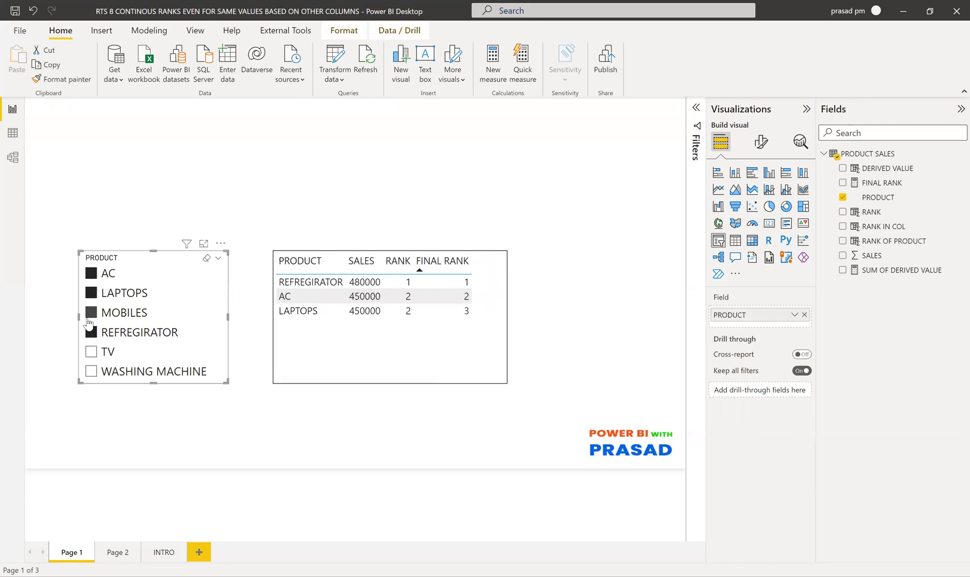